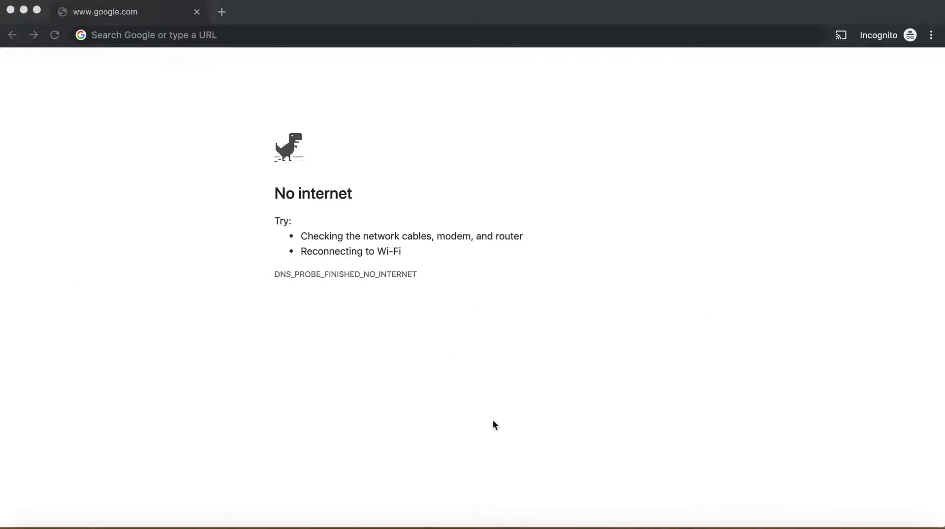
In the Mac's Network preferences, configure IPv4 manually for the USB 10/100/1000 LAN with IP address 192.168.100.25.
left_click(398, 528)
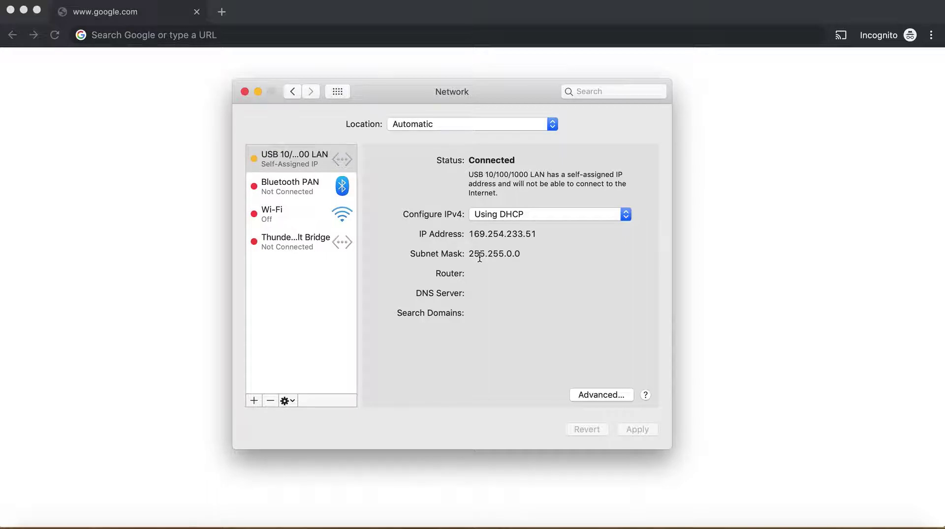
left_click(542, 214)
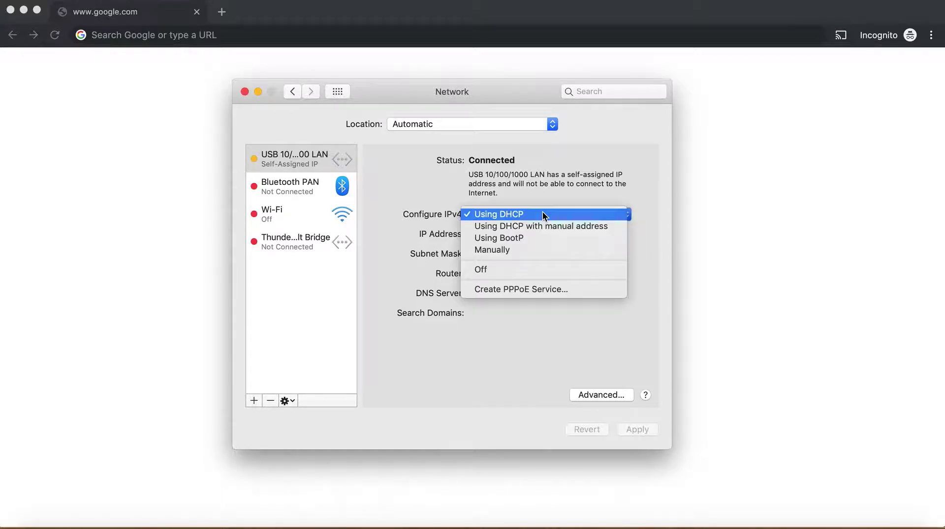
left_click(538, 254)
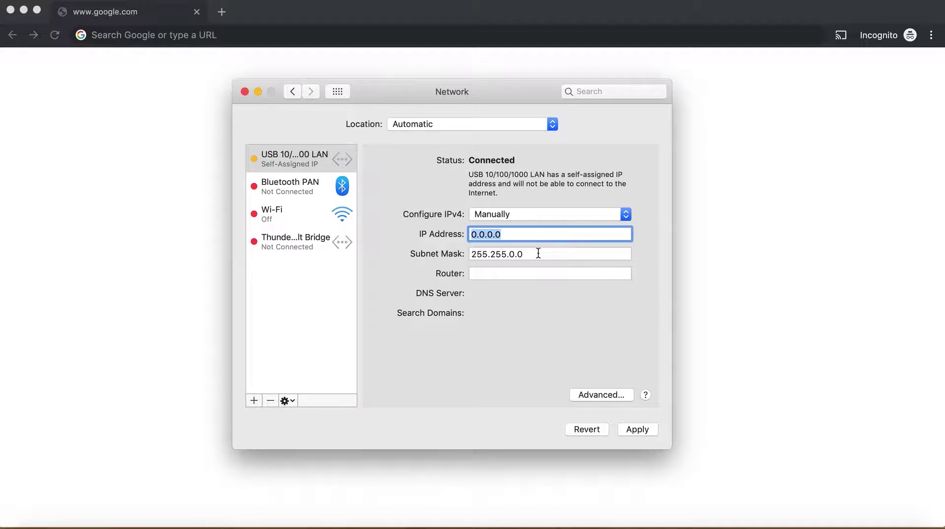
type("192.168.100.")
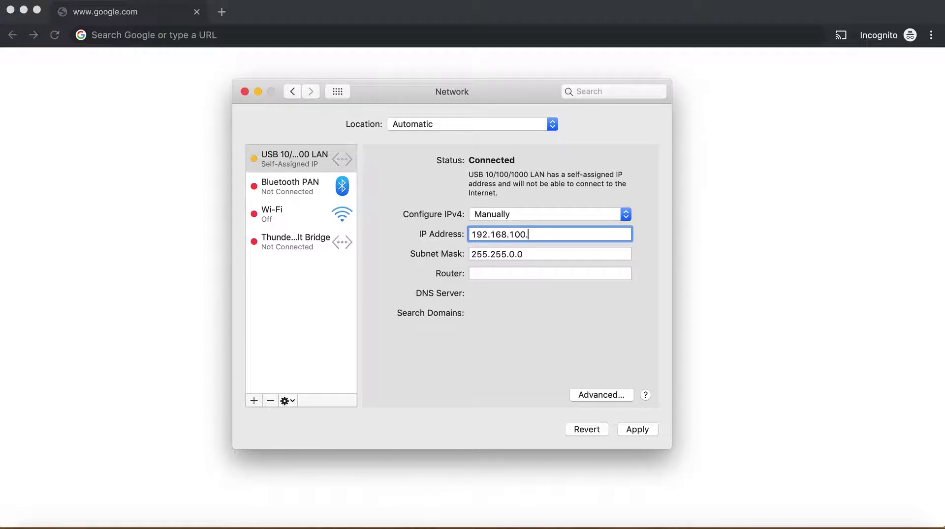
type("25")
key("Tab")
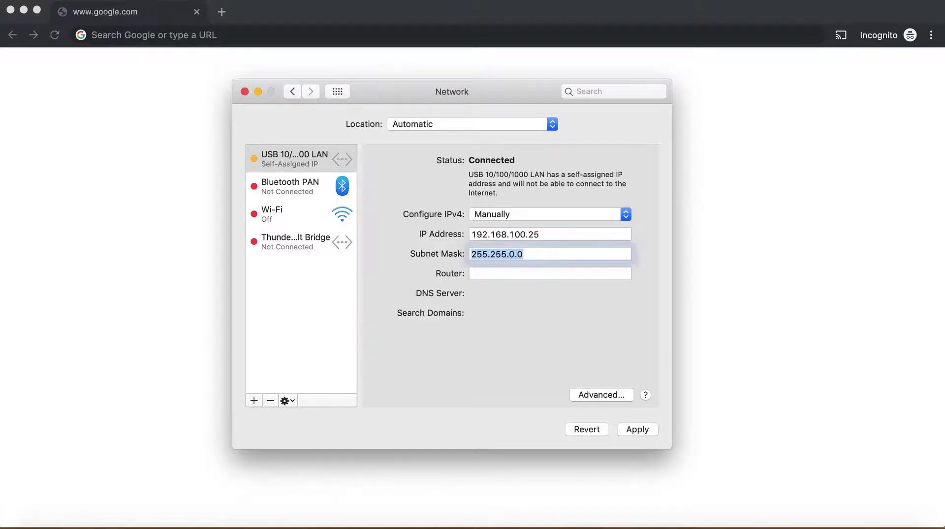
Set the USB LAN's subnet mask to 255.255.255.0 and check it against the IP address.
type("255.255.255.0")
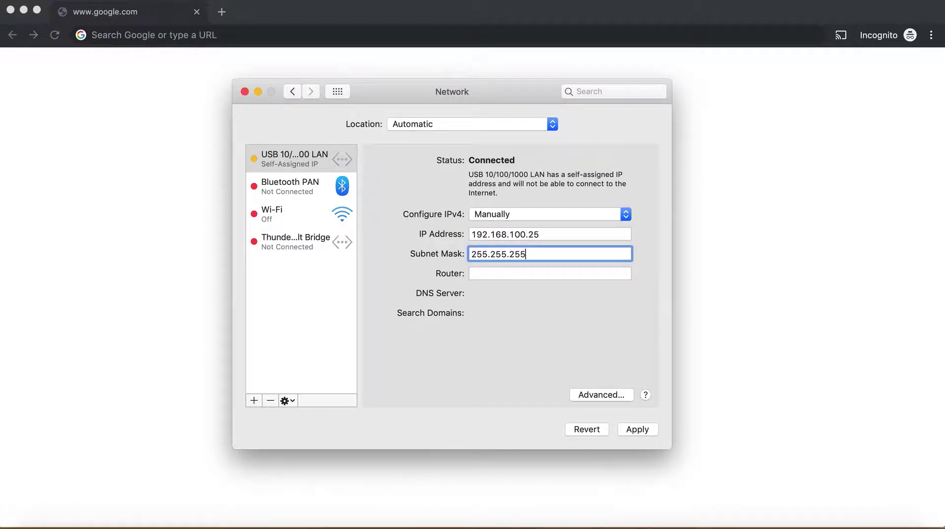
left_click_drag(525, 254, 541, 236)
triple_click(542, 254)
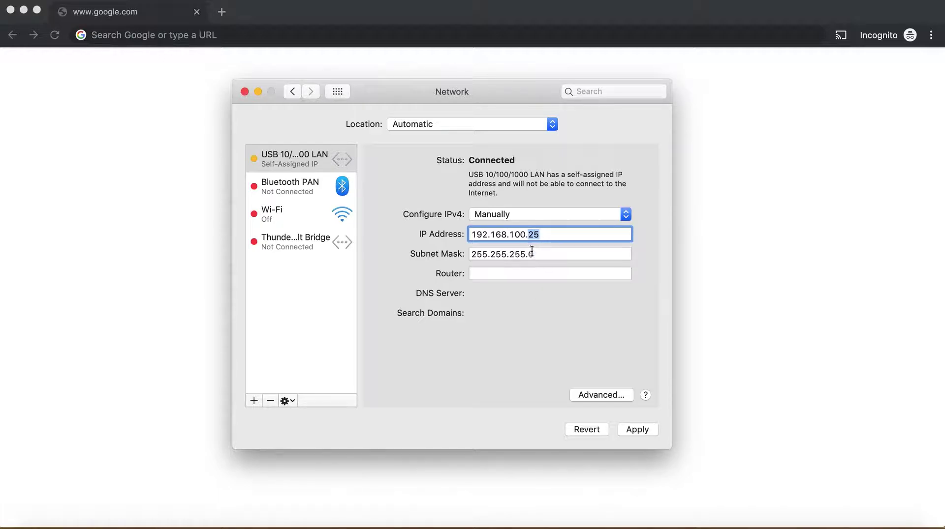
left_click_drag(524, 236, 467, 237)
key("Tab")
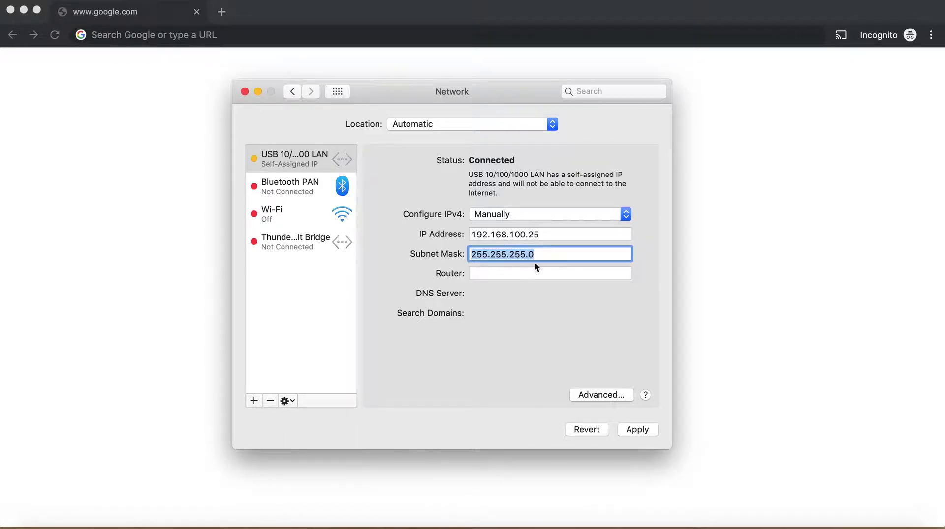
Set the USB LAN's router to 192.168.100.100, apply the network settings and quit the preferences.
left_click(527, 279)
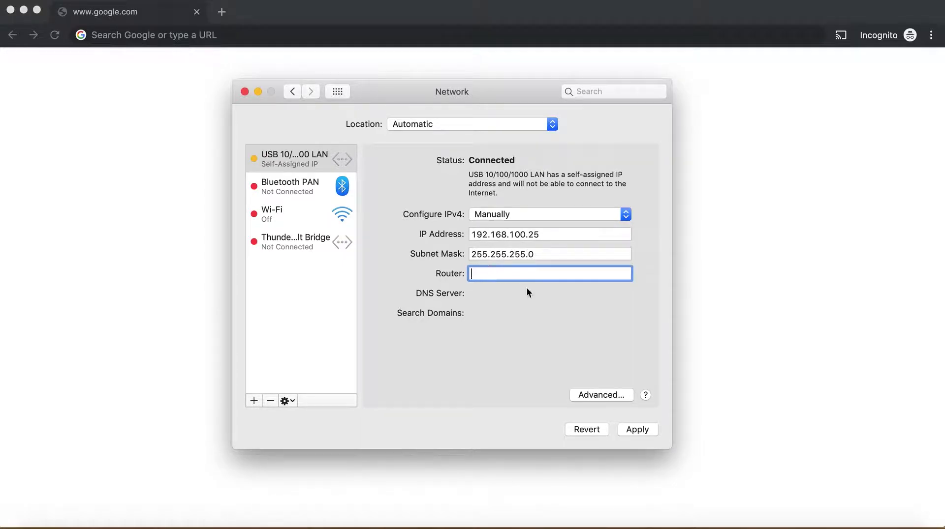
type("192.168.100.100")
left_click(638, 429)
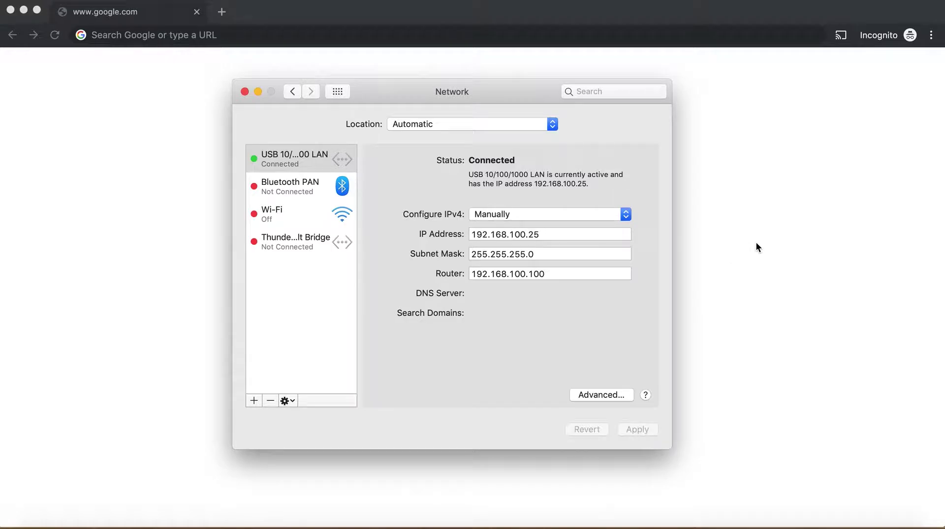
key("super+q")
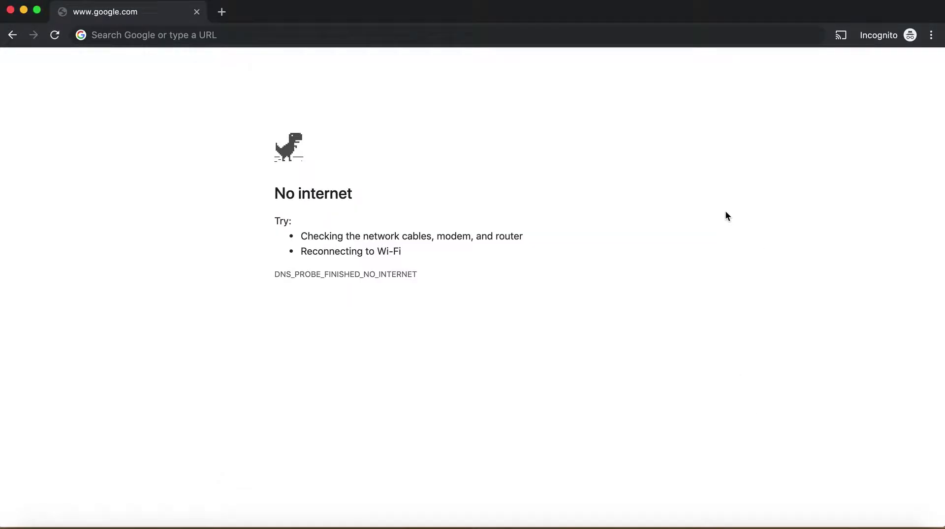
Open the BirdDog web interface at 192.168.100.100 in the browser.
left_click(298, 40)
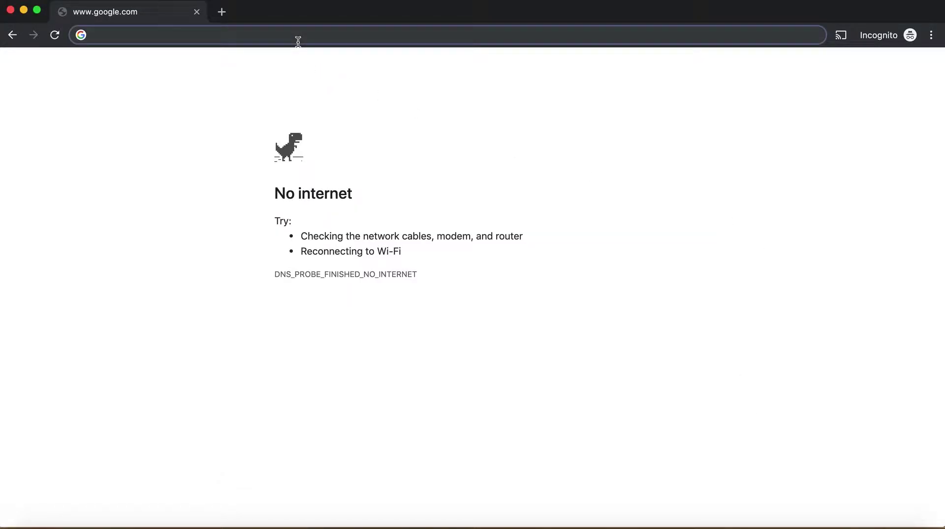
type("192.168.")
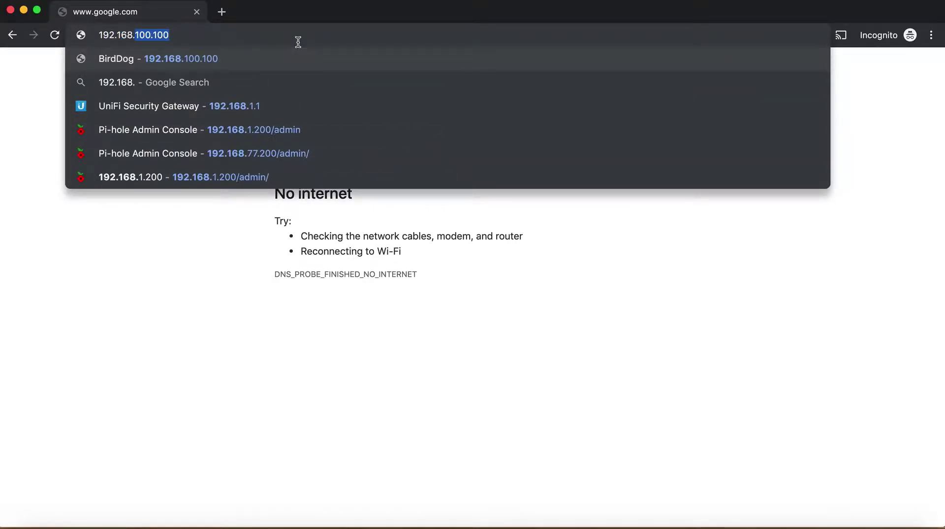
key("Return")
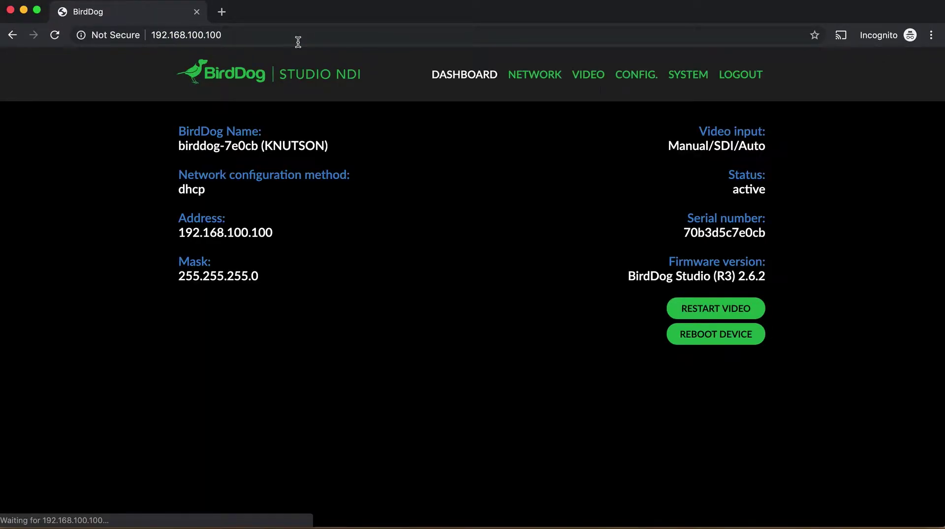
Log out of the BirdDog interface and log back in with the device password.
left_click(751, 75)
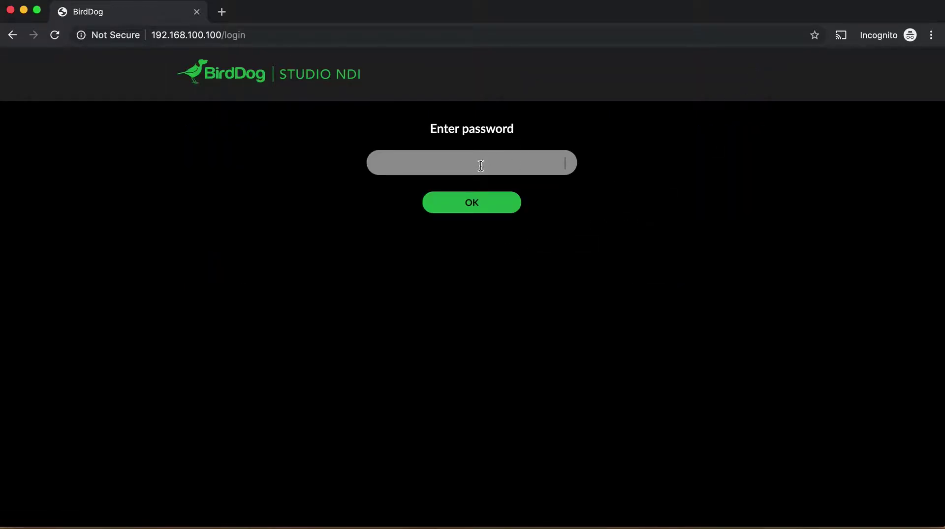
type("•••••••")
key("Return")
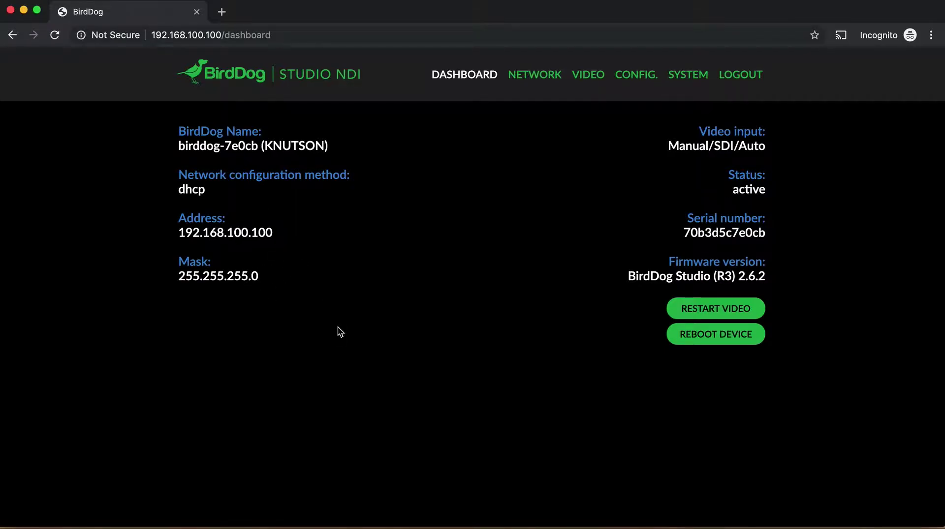
Examine the network configuration method, address and mask on the BirdDog dashboard.
left_click_drag(180, 191, 144, 190)
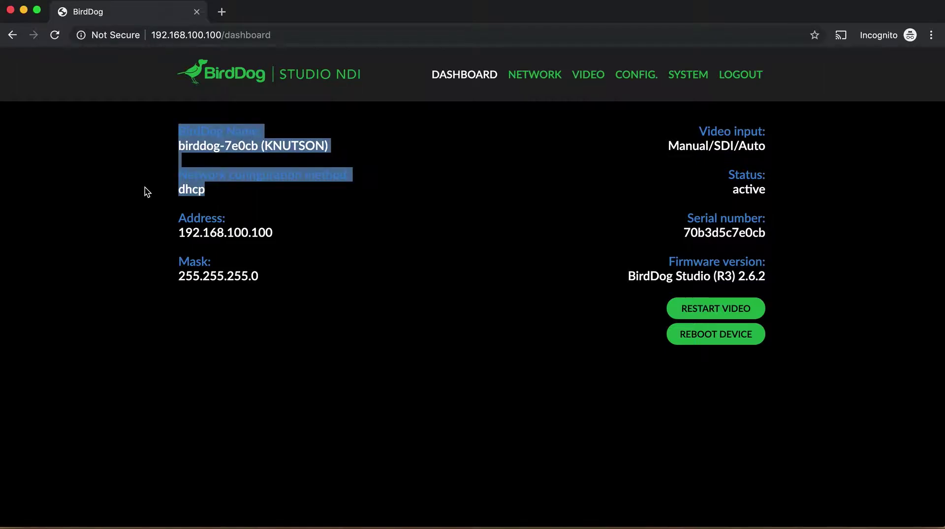
left_click(183, 189)
left_click_drag(179, 233, 304, 250)
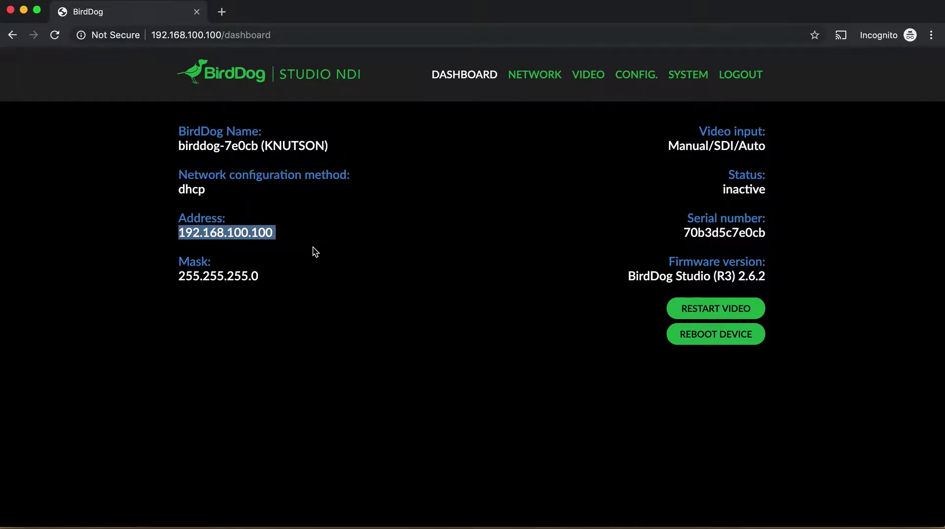
left_click_drag(178, 280, 251, 278)
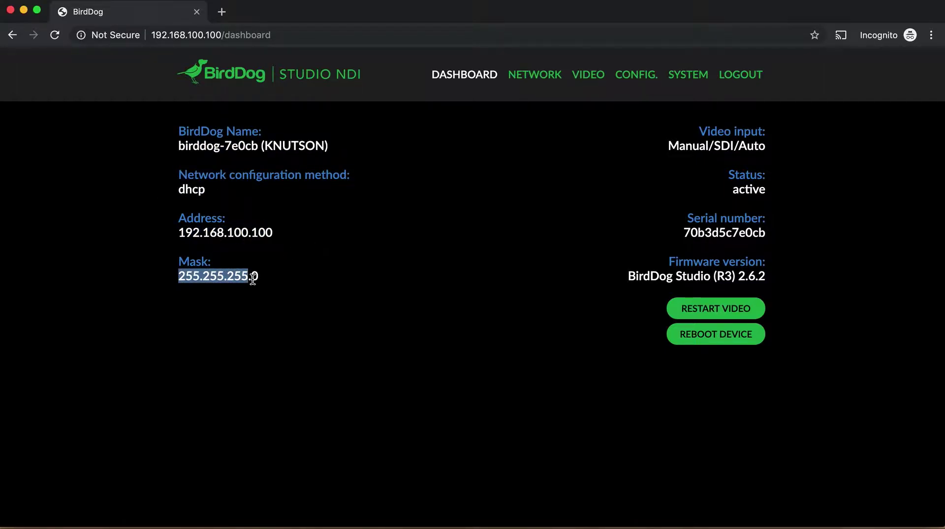
left_click(248, 281)
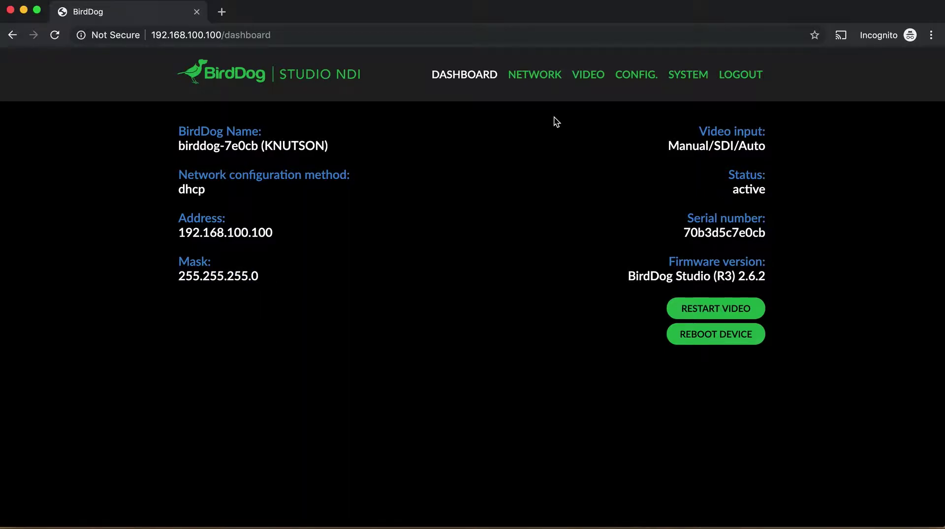
Switch the BirdDog's network configuration method to static and set its address to 192.168.100.50.
left_click(537, 76)
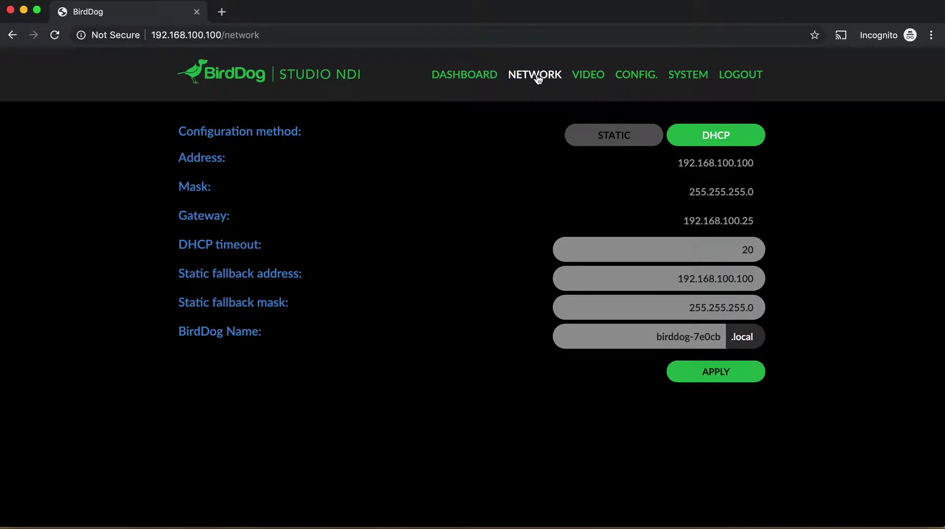
left_click(715, 134)
left_click(601, 139)
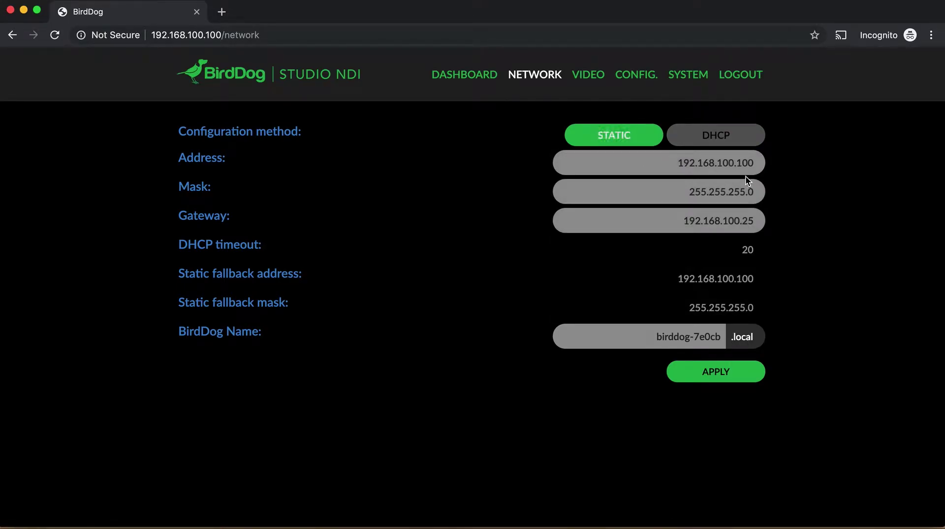
key("BackSpace")
key("BackSpace")
key("BackSpace")
type("50")
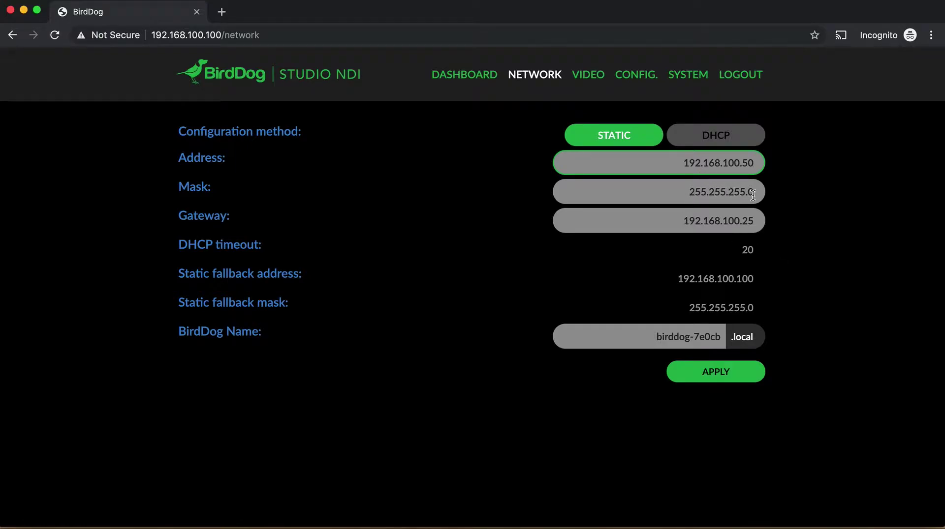
Enter 192.168.100.25 as the BirdDog's gateway and apply the network settings.
left_click_drag(667, 226, 803, 231)
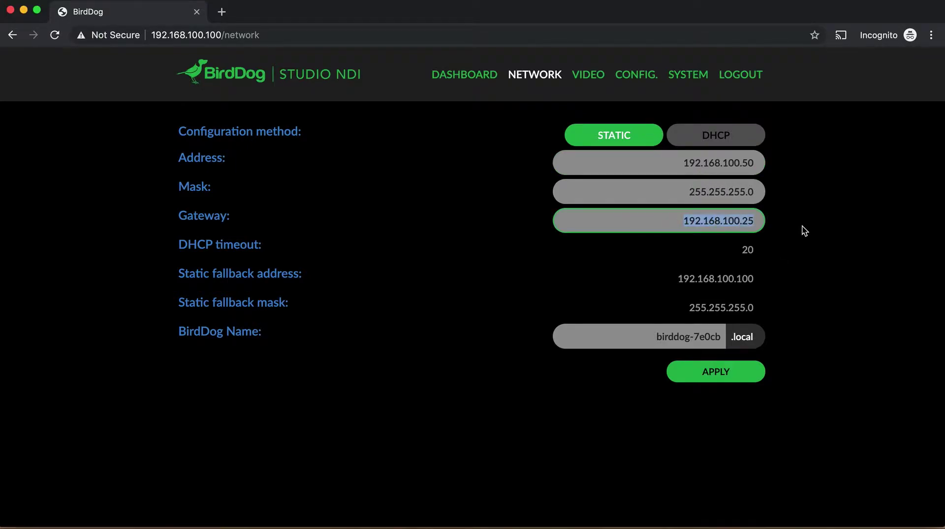
left_click(755, 222)
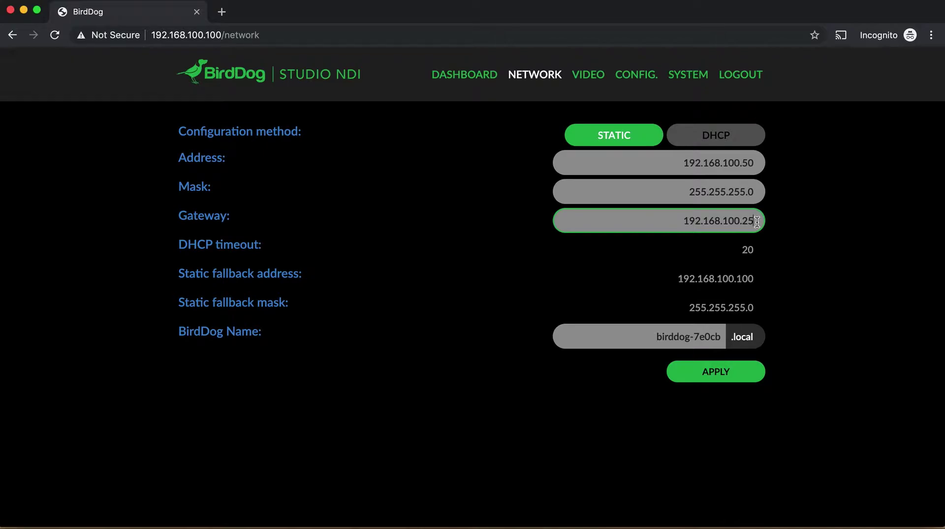
key("super+a")
key("BackSpace")
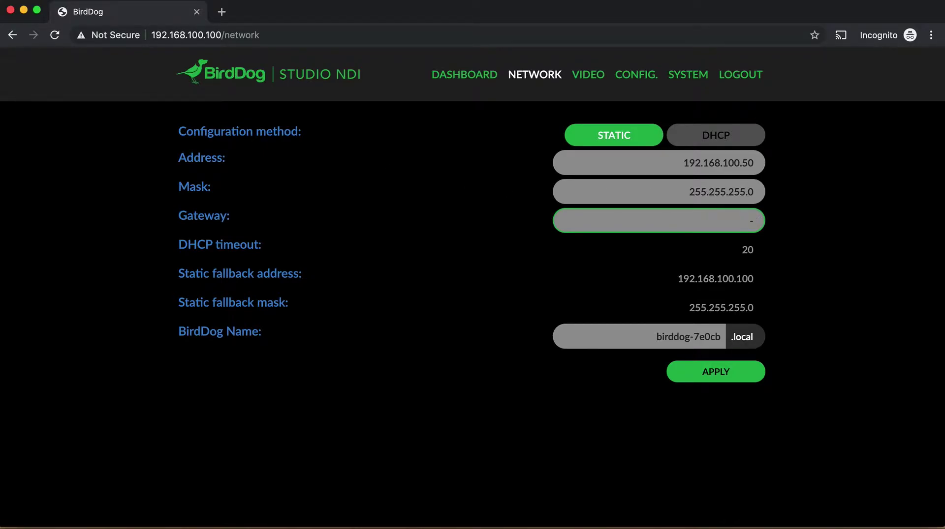
type("192.168.100.25")
key("Tab")
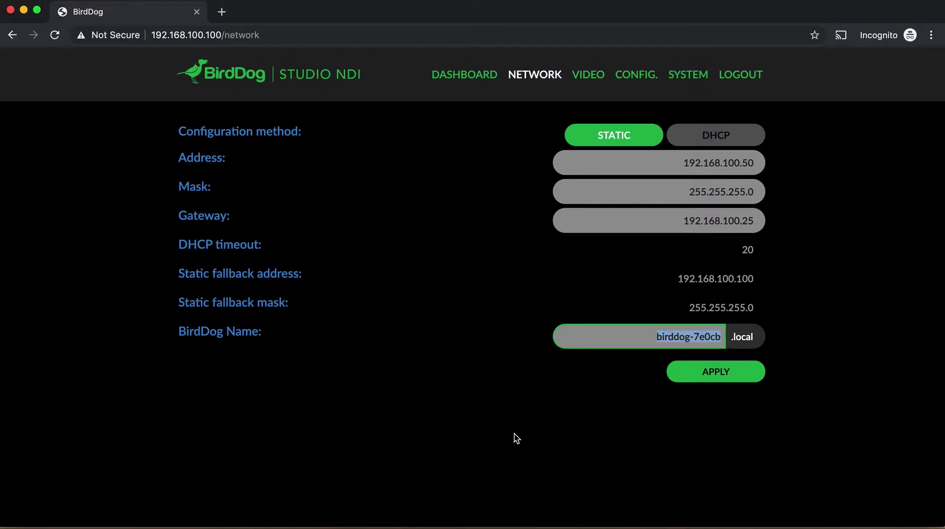
left_click(749, 379)
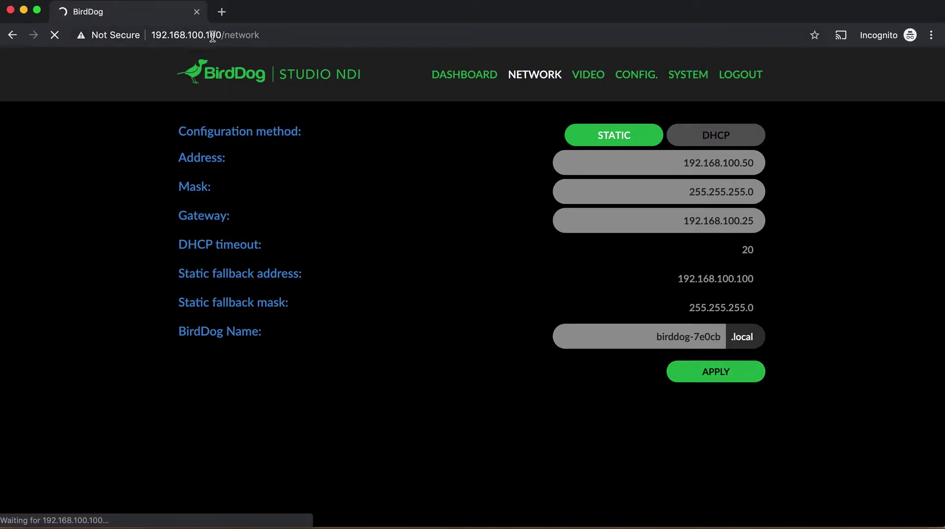
Load the BirdDog web interface at its new address, 192.168.100.50.
left_click_drag(208, 35, 315, 51)
key("BackSpace")
key("BackSpace")
type("50")
key("Return")
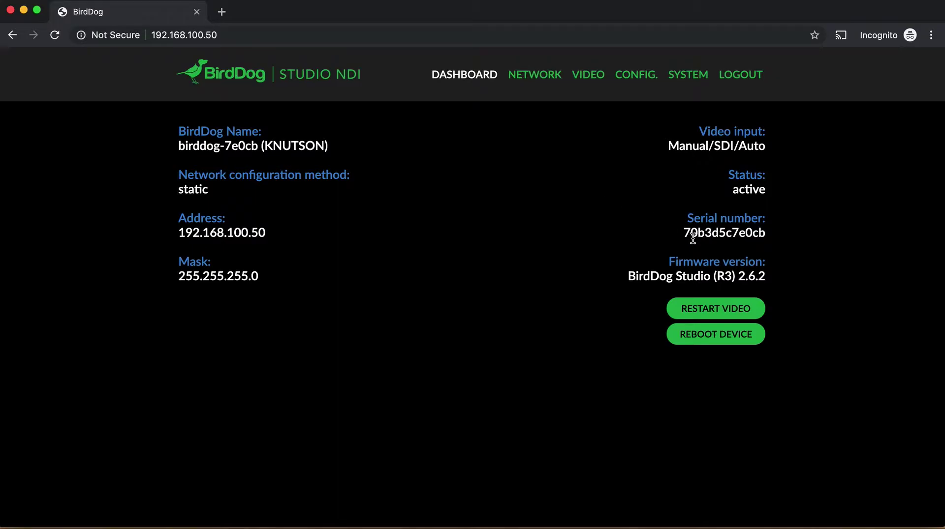
Log out at the new address and sign in again with the device password.
left_click(741, 79)
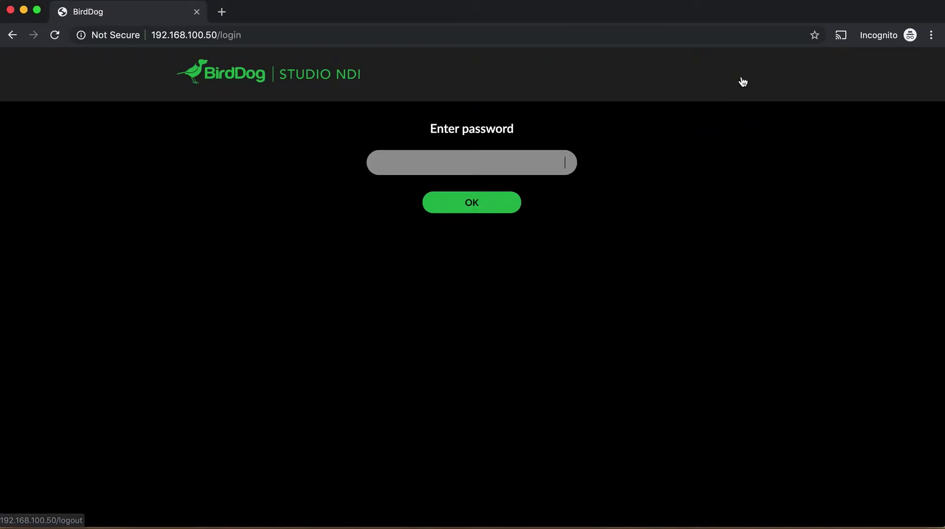
type("*******")
key("Return")
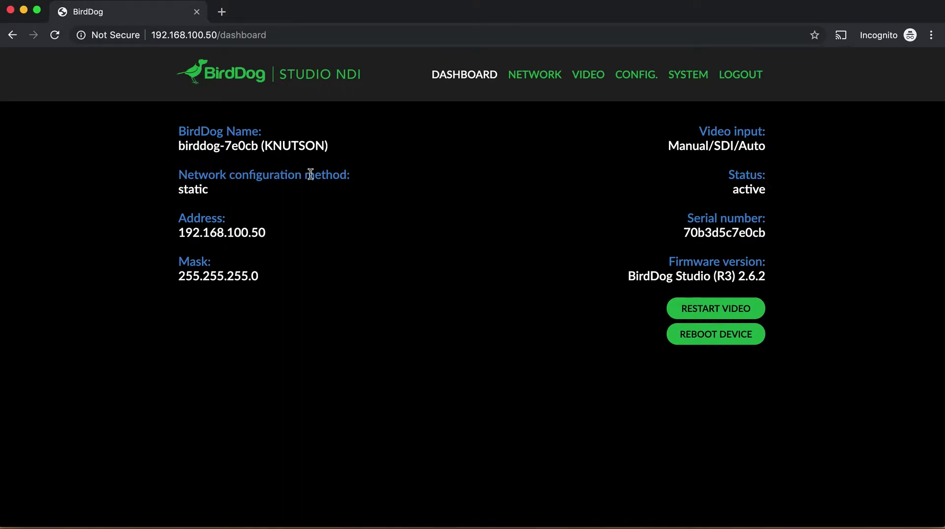
Check the configuration method, address and mask on the dashboard, and the mask and gateway in the BirdDog's network settings.
left_click_drag(178, 185, 235, 193)
left_click_drag(190, 218, 295, 228)
left_click(287, 237)
left_click_drag(211, 277, 290, 289)
left_click(290, 289)
left_click(523, 78)
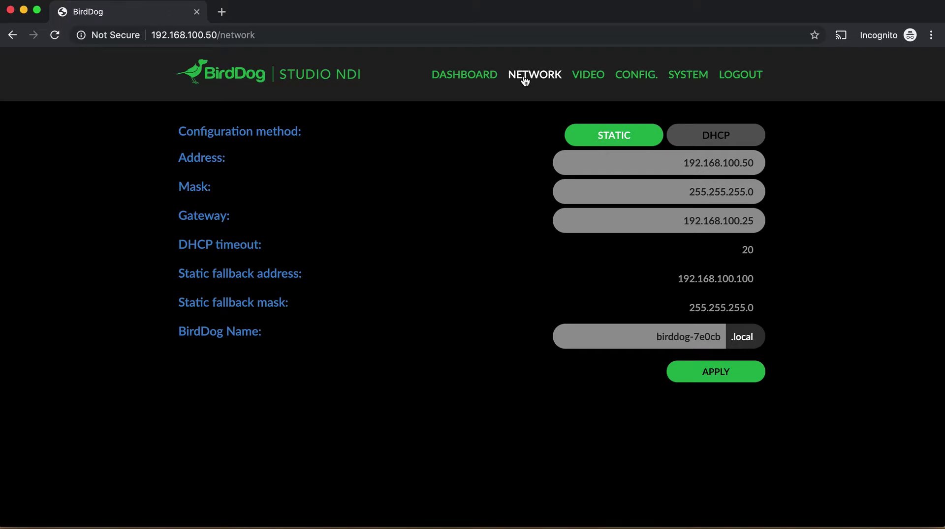
left_click_drag(677, 193, 812, 198)
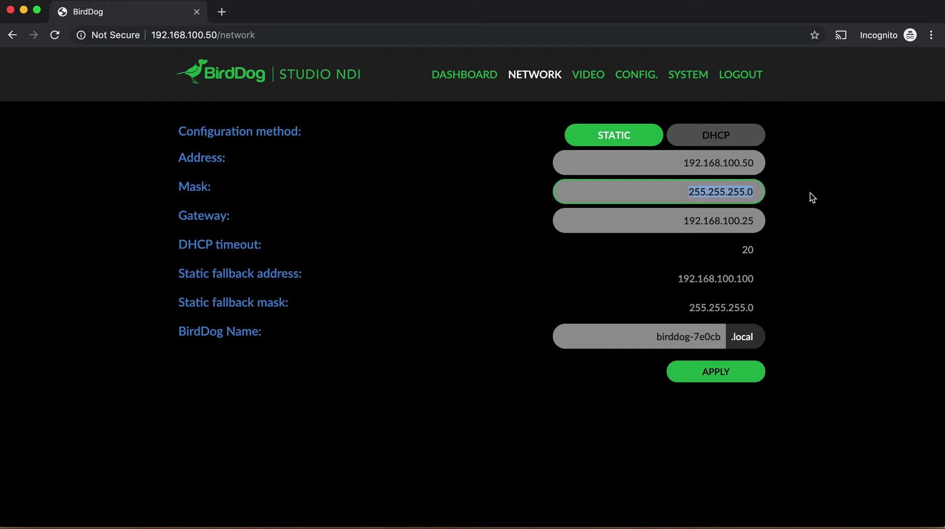
left_click_drag(669, 214, 799, 230)
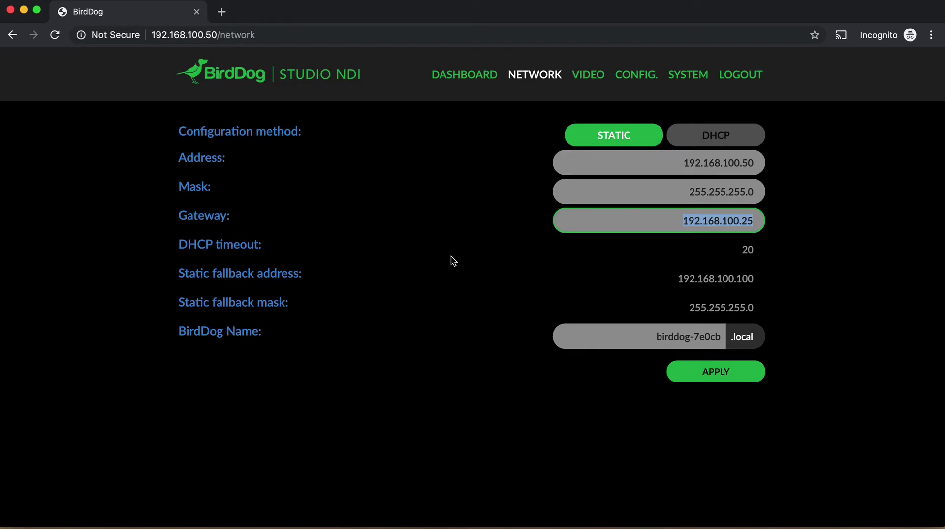
In the Mac's Network preferences, set the USB LAN's IPv4 configuration to Using DHCP, view the Wi-Fi settings, and return to the browser.
left_click(393, 525)
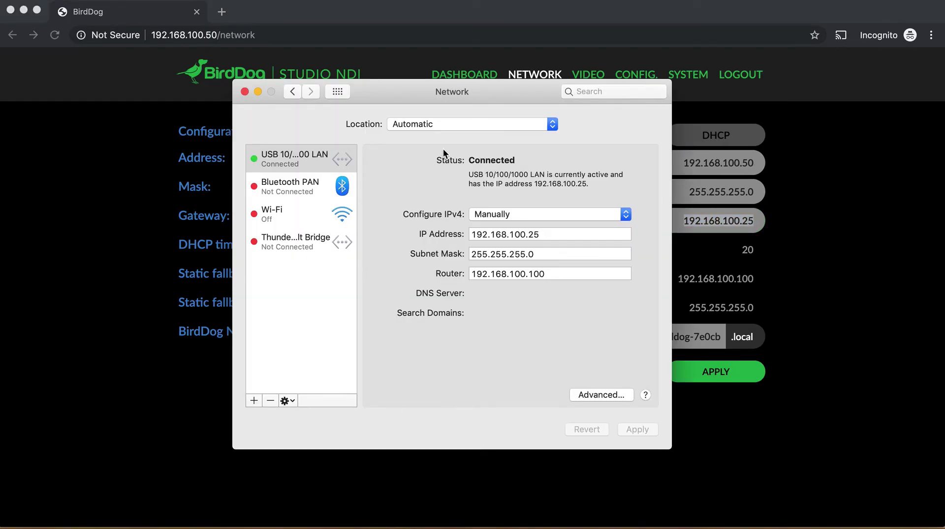
left_click(548, 213)
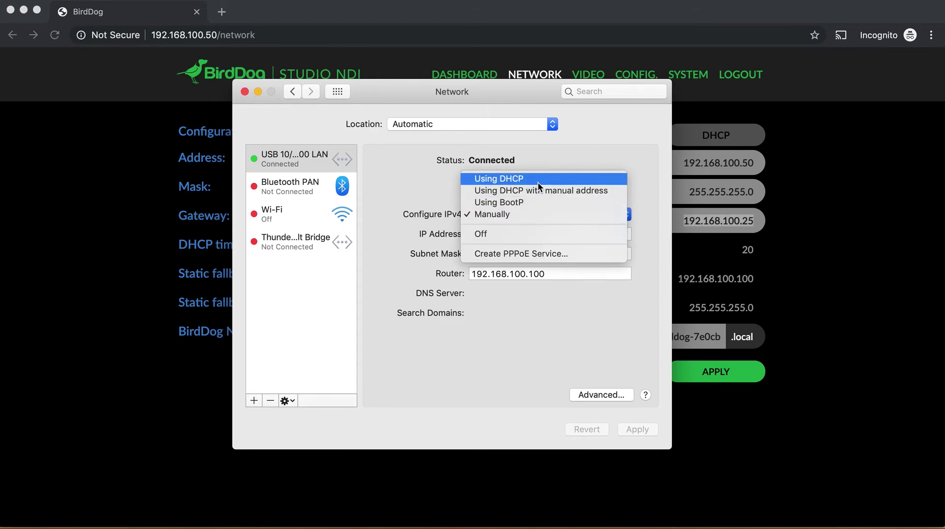
left_click(538, 181)
left_click(328, 216)
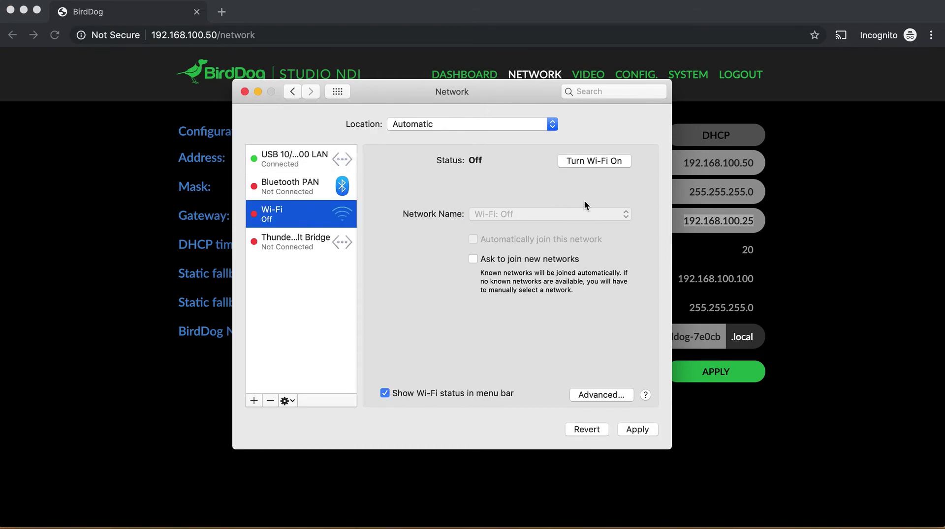
left_click(808, 300)
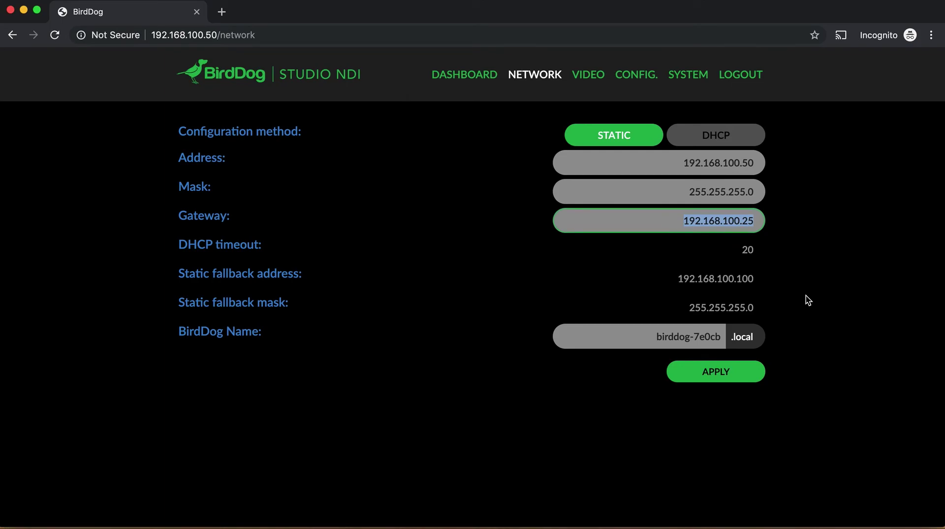